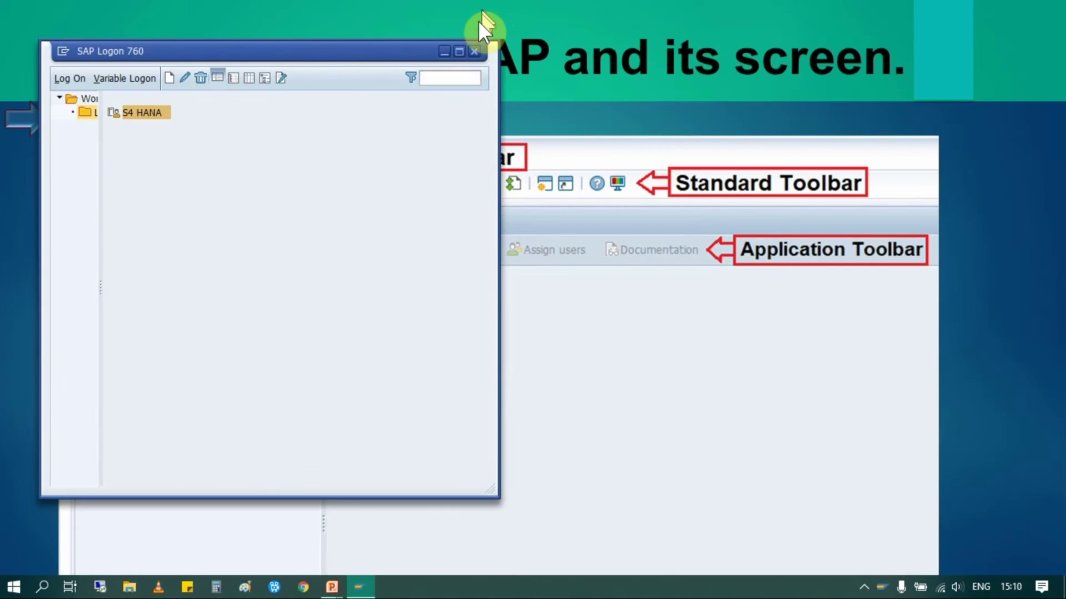
Step: Maximize the SAP Logon window, open the S4 HANA system and try to log on with the user name and account password
{"action": "left_click", "coordinate": [459, 51]}
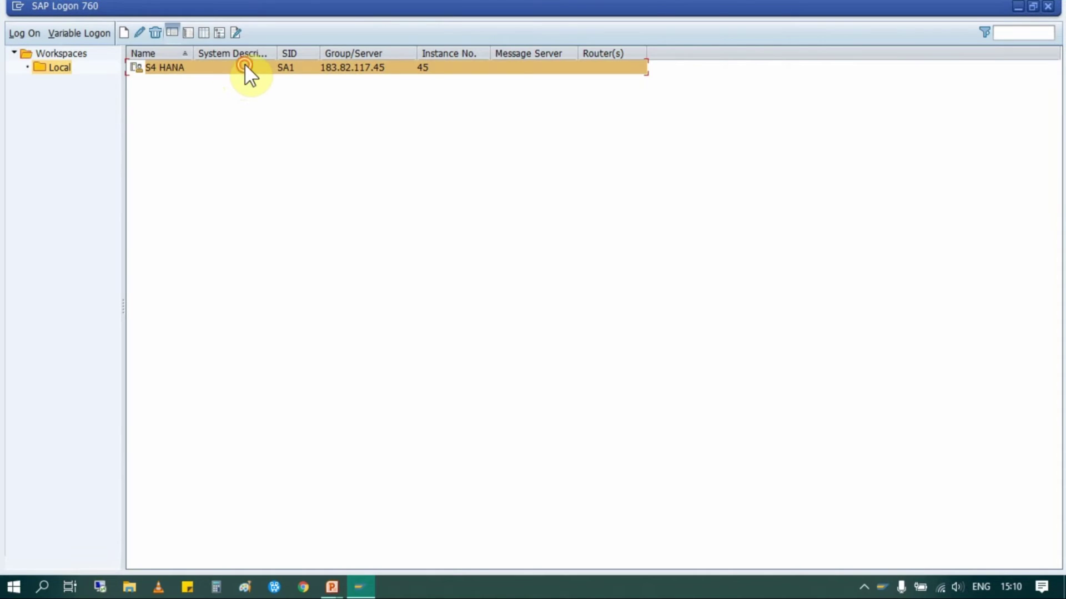
{"action": "double_click", "coordinate": [245, 67]}
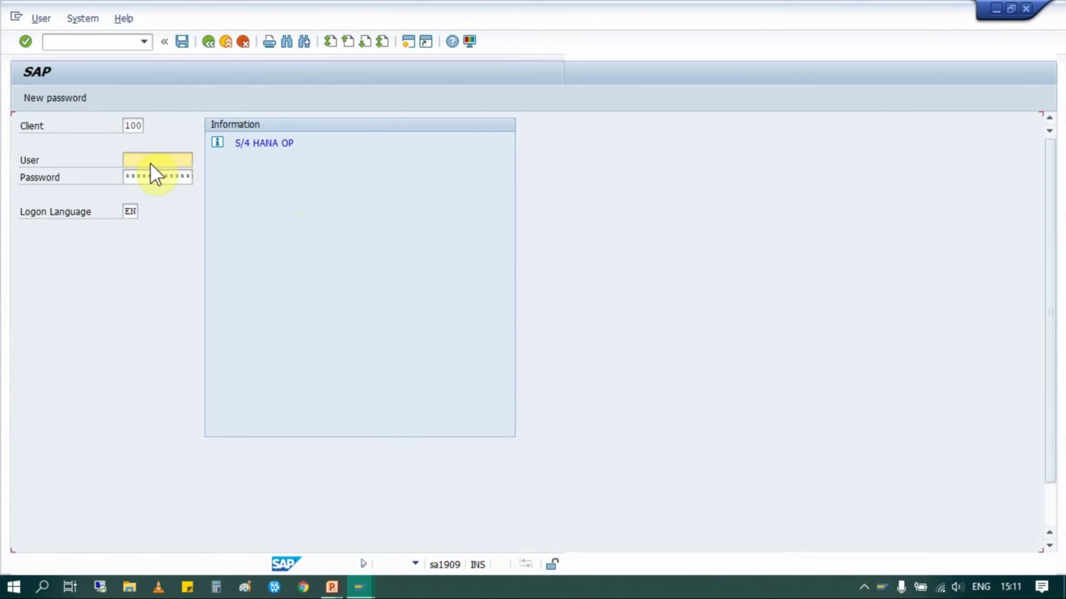
{"action": "left_click", "coordinate": [150, 160]}
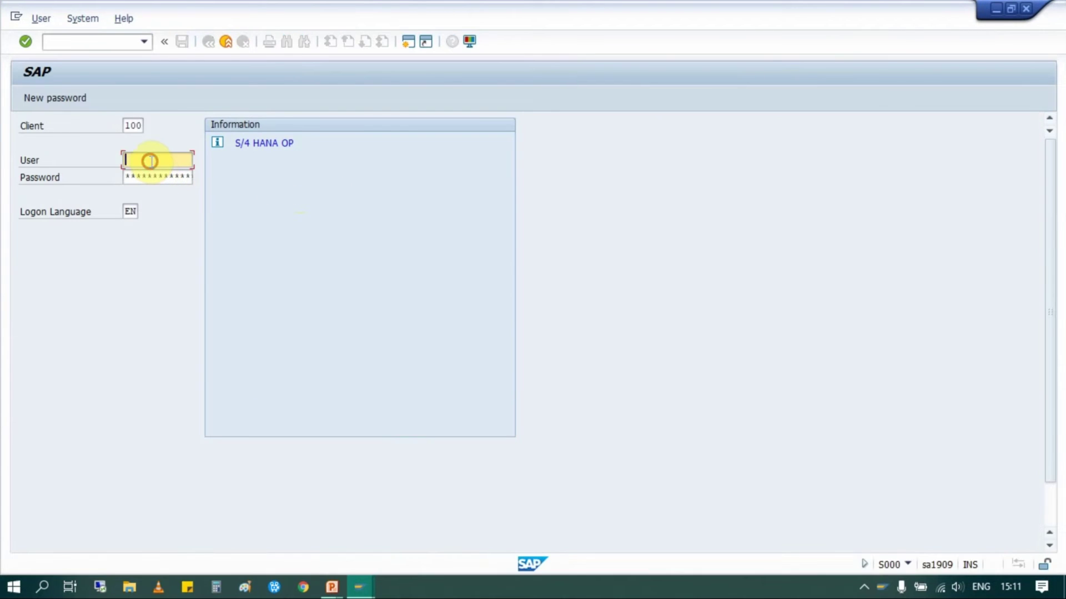
{"action": "left_click", "coordinate": [152, 175]}
{"action": "left_click", "coordinate": [153, 175]}
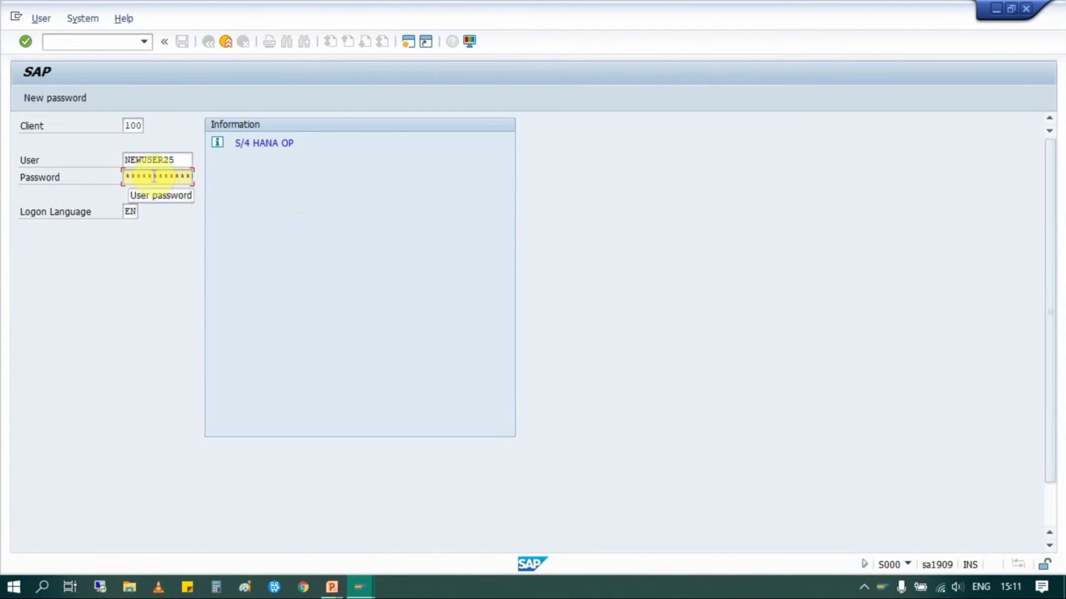
{"action": "type", "text": "*****"}
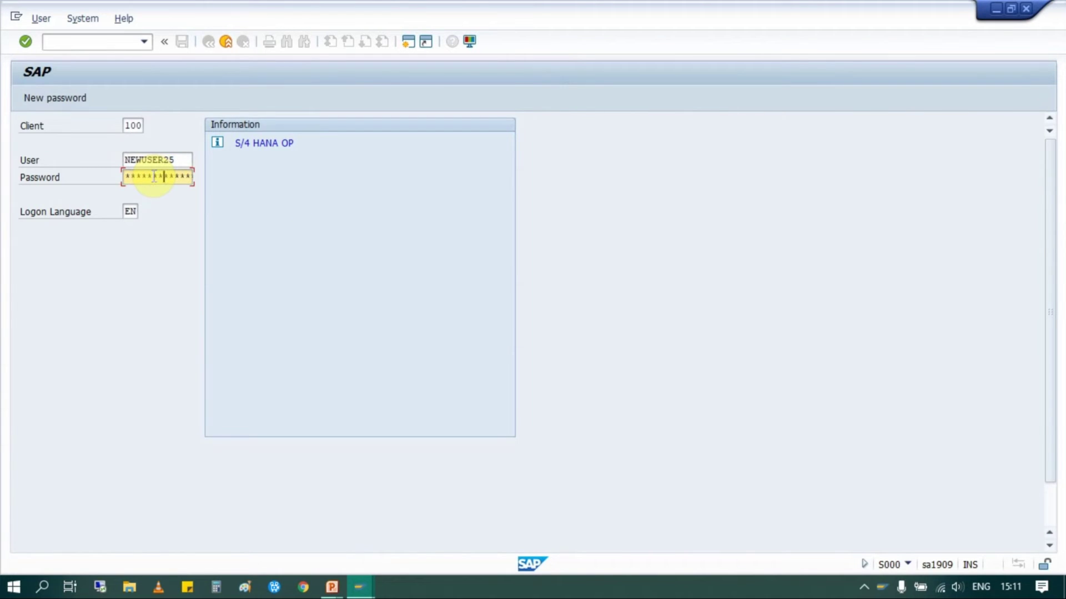
{"action": "key", "text": "Return"}
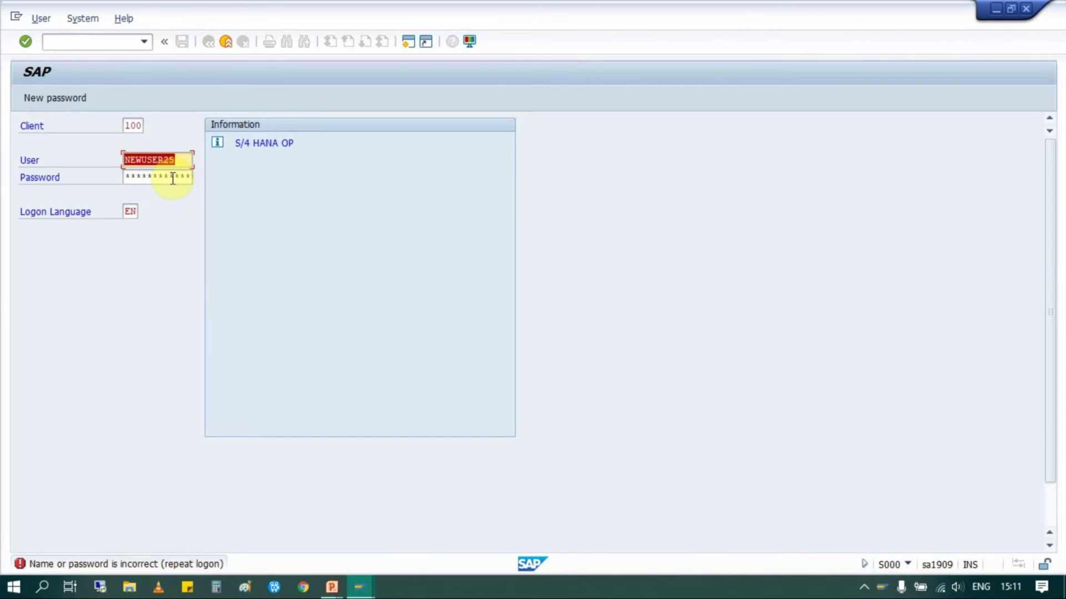
Step: Re-enter the account password, log on to the system and dismiss the information dialog
{"action": "left_click", "coordinate": [172, 178]}
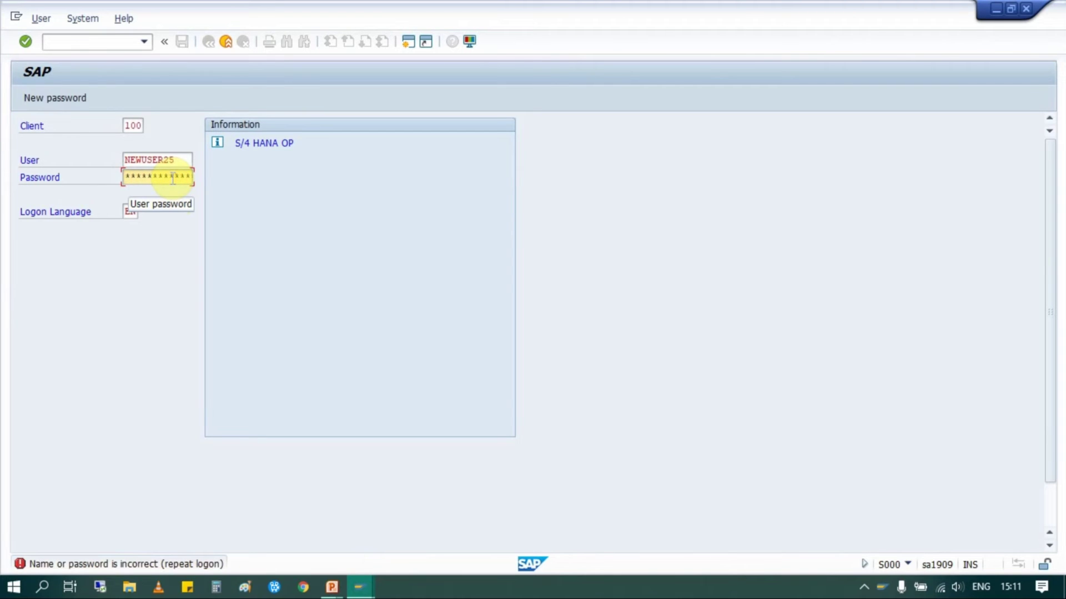
{"action": "type", "text": "*********"}
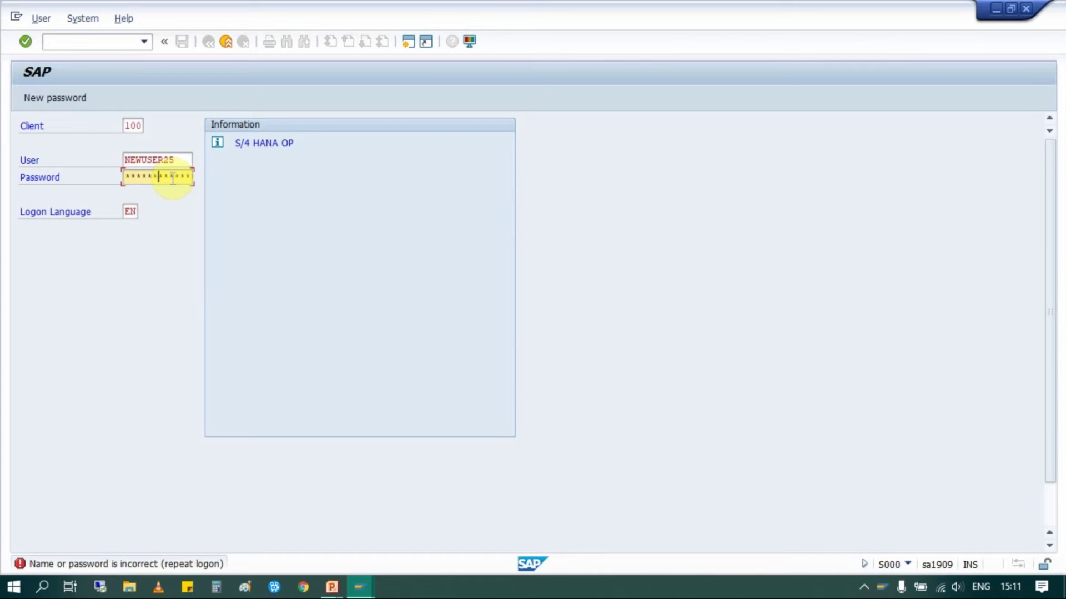
{"action": "key", "text": "Return"}
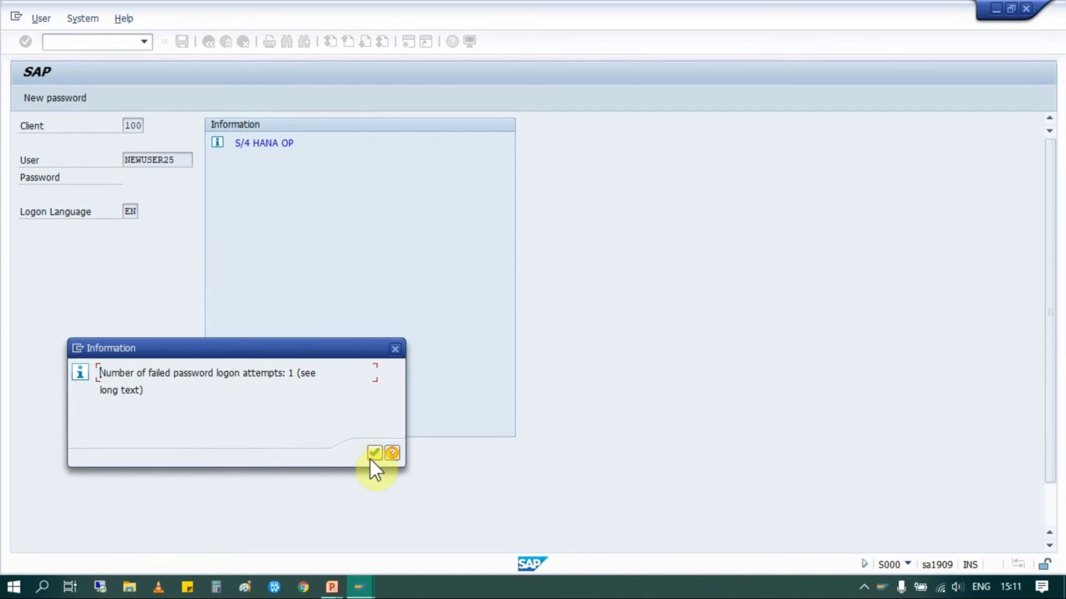
{"action": "left_click", "coordinate": [370, 457]}
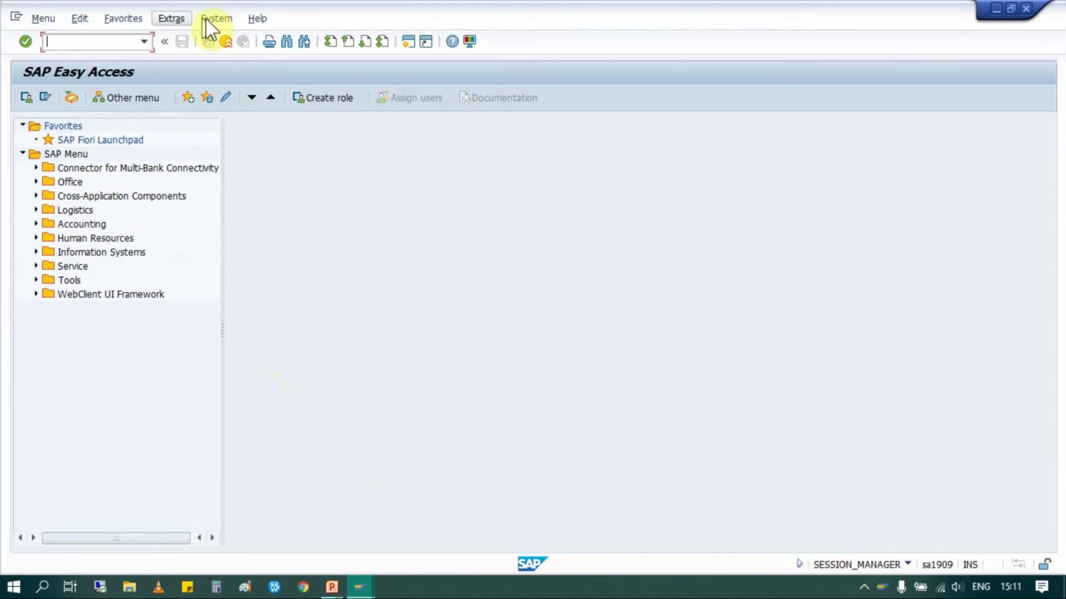
{"action": "left_click", "coordinate": [44, 18]}
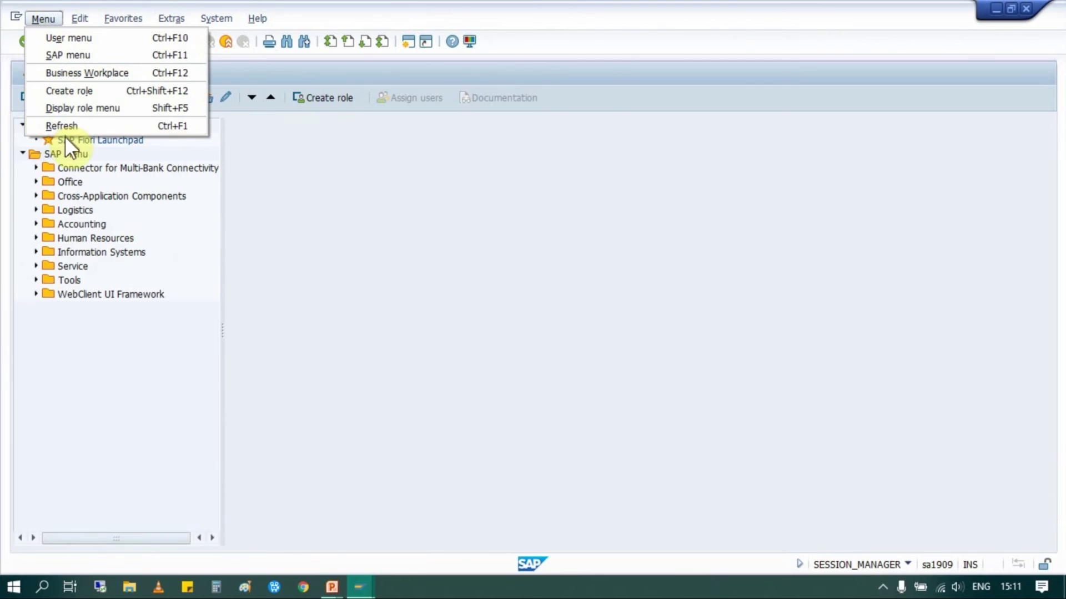
{"action": "mouse_move", "coordinate": [75, 17]}
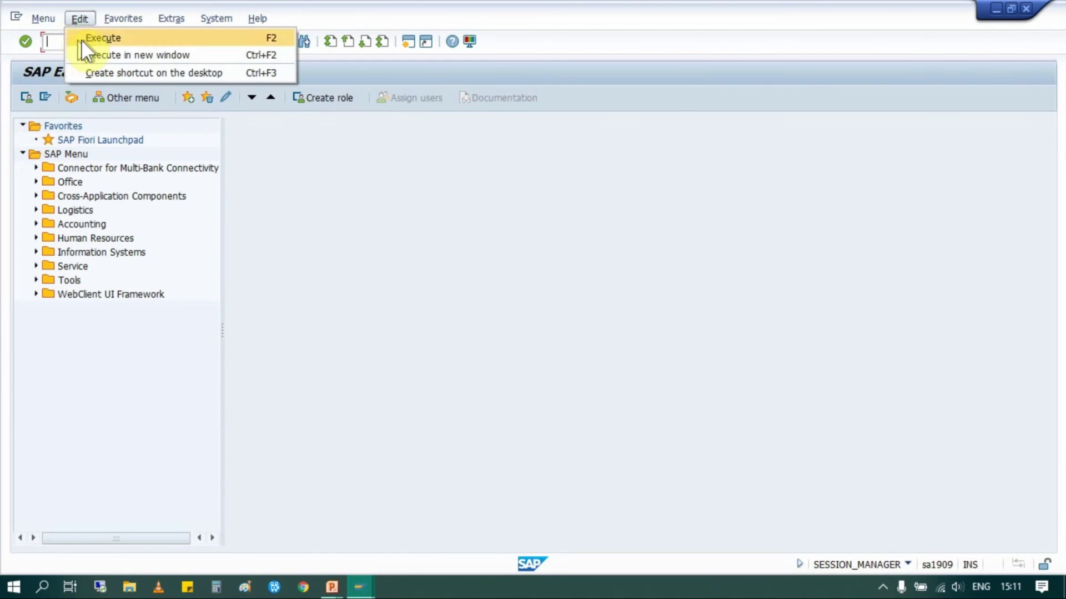
{"action": "mouse_move", "coordinate": [116, 22]}
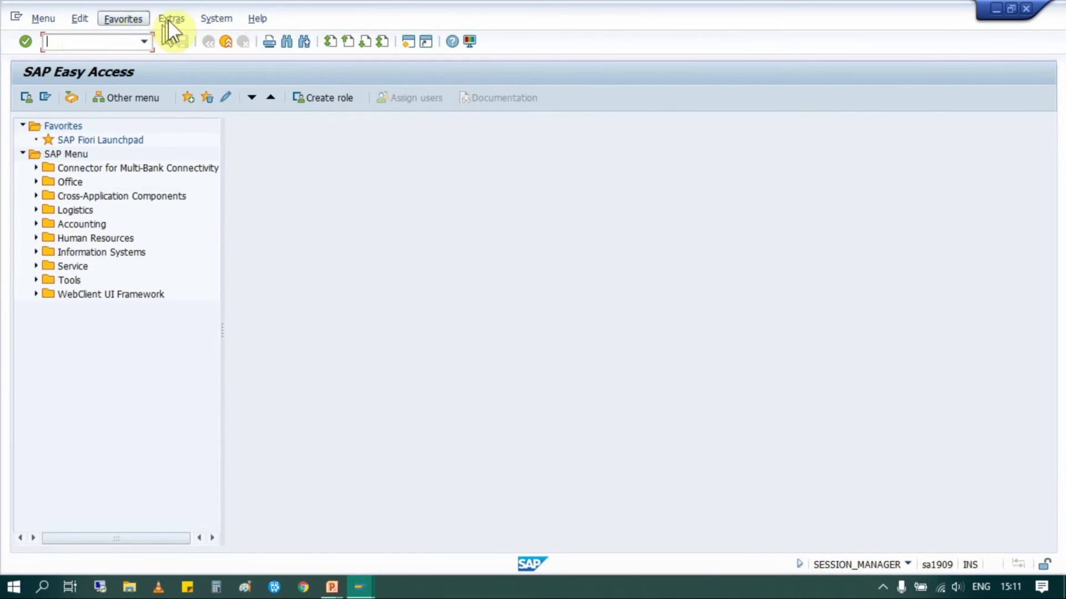
{"action": "mouse_move", "coordinate": [169, 28]}
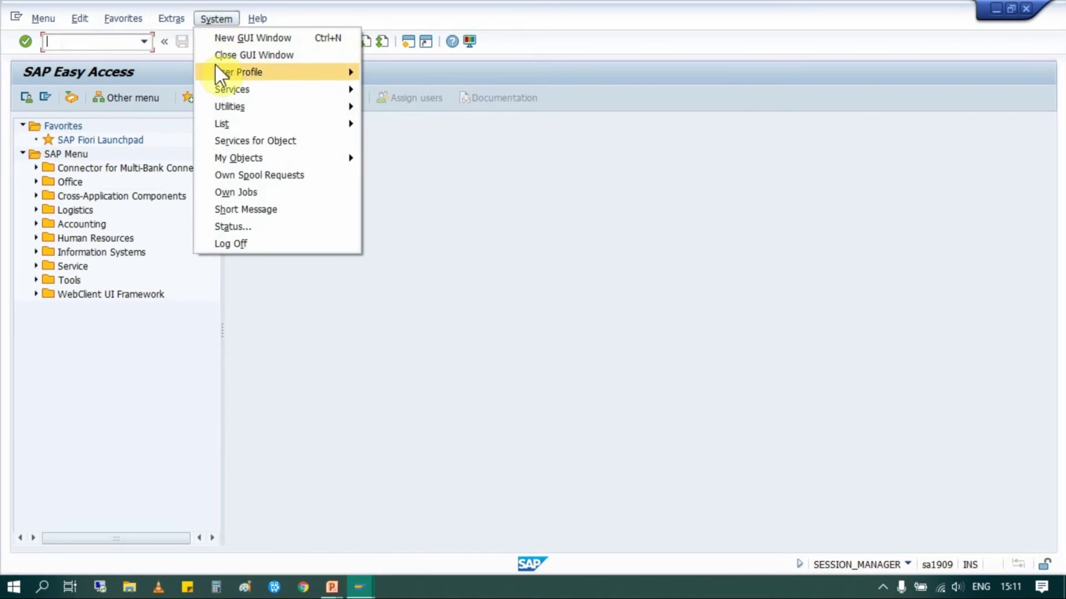
{"action": "mouse_move", "coordinate": [262, 18]}
{"action": "left_click", "coordinate": [303, 236]}
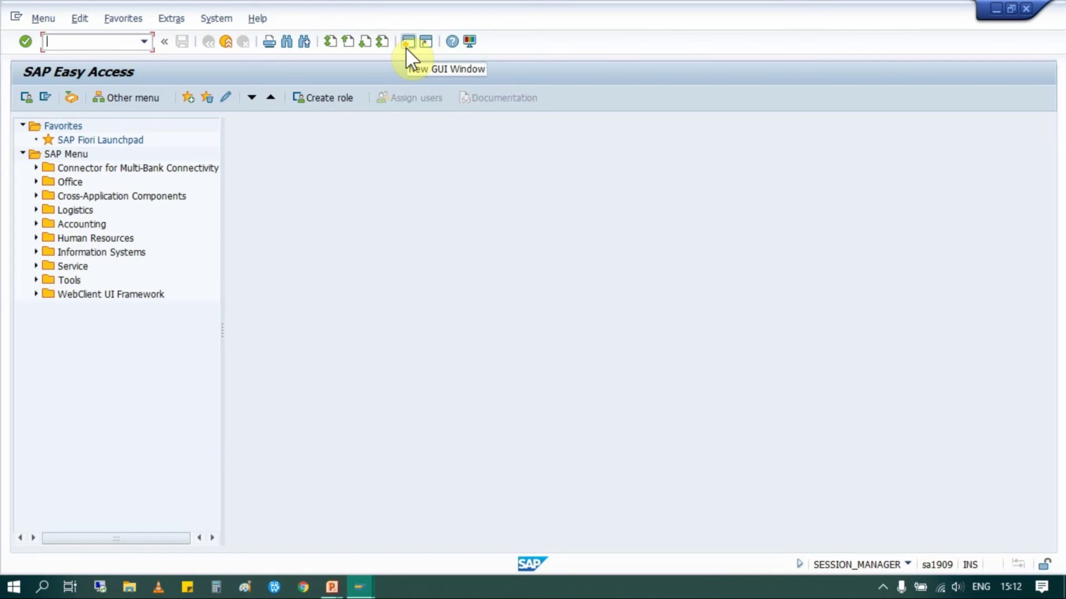
Step: Start transaction me21n from the command history to open the purchase order creation screen
{"action": "left_click", "coordinate": [144, 43]}
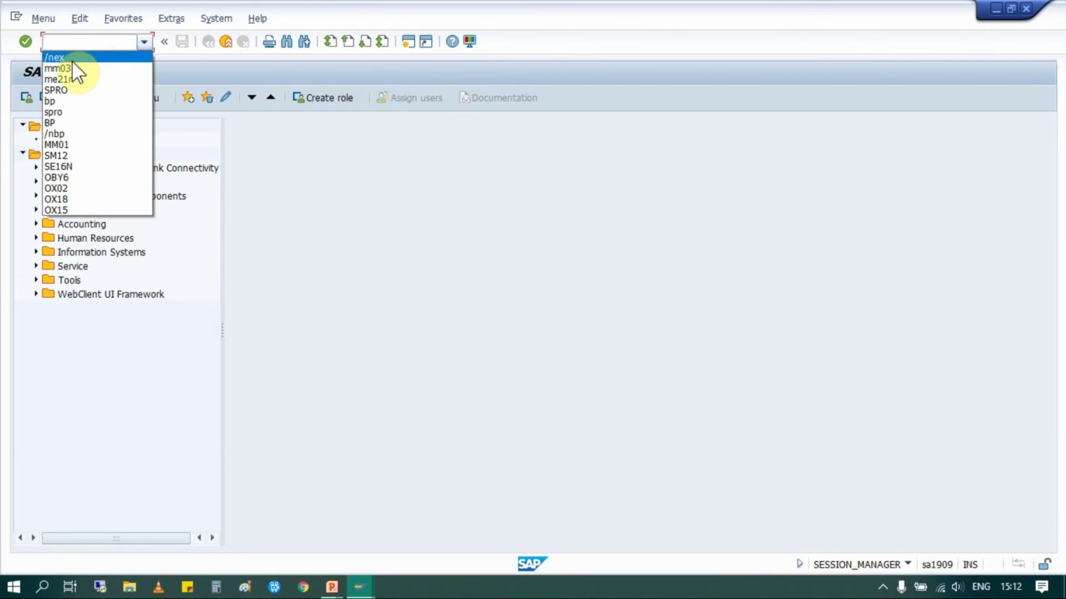
{"action": "left_click", "coordinate": [72, 81]}
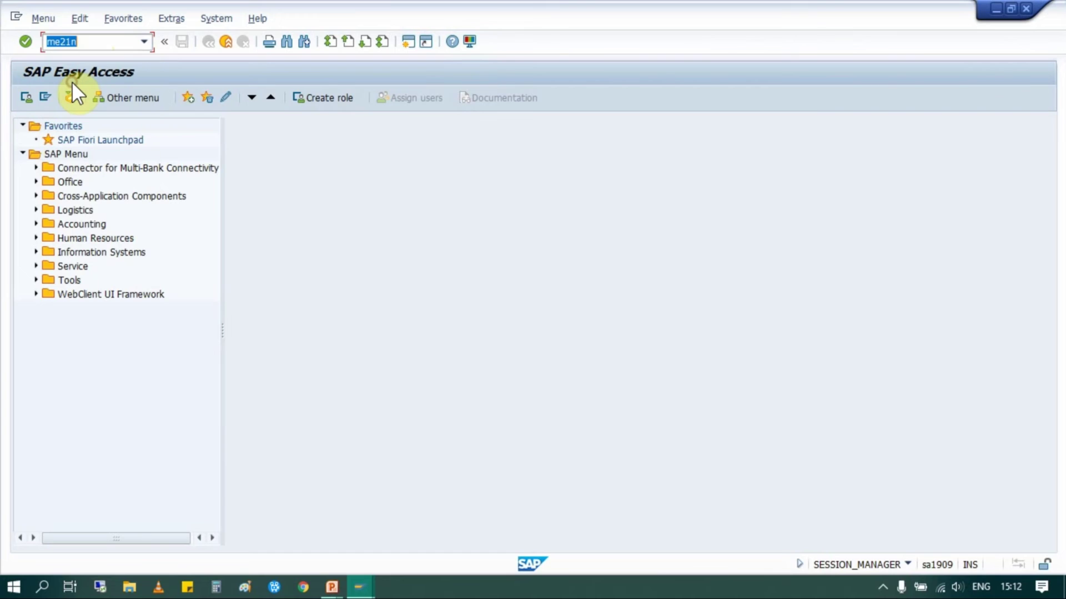
{"action": "key", "text": "Return"}
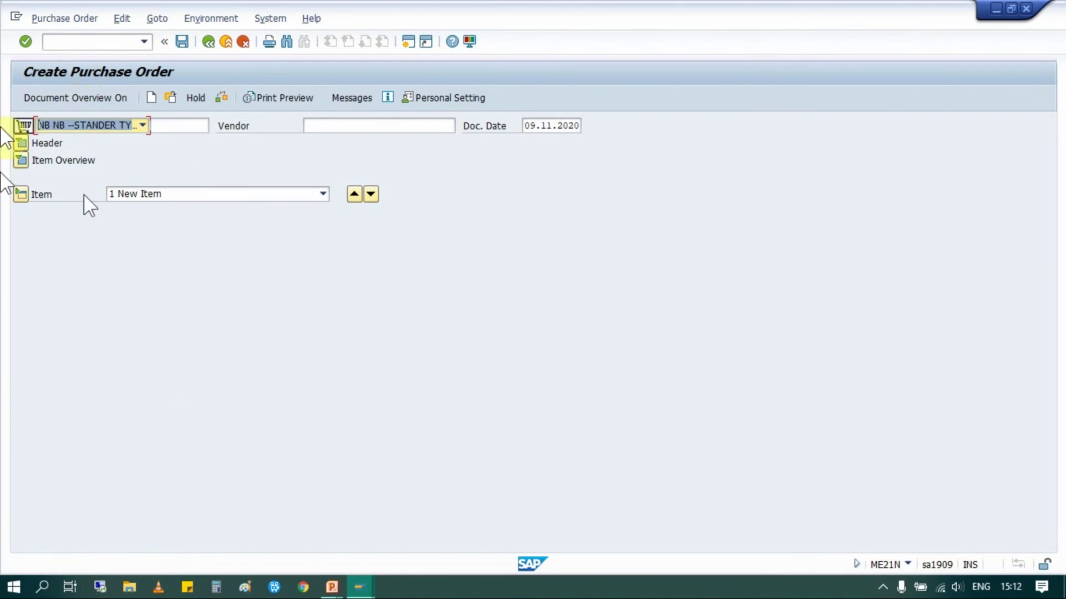
Step: Open a new GUI window and start transaction mm03 in it from the command history
{"action": "left_click", "coordinate": [409, 45]}
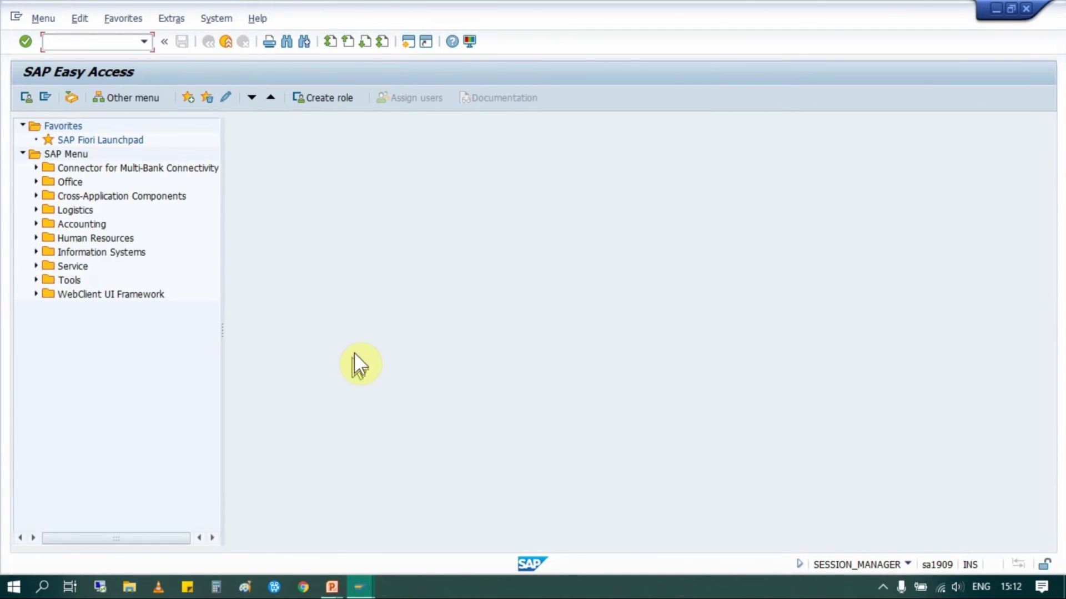
{"action": "mouse_move", "coordinate": [359, 594]}
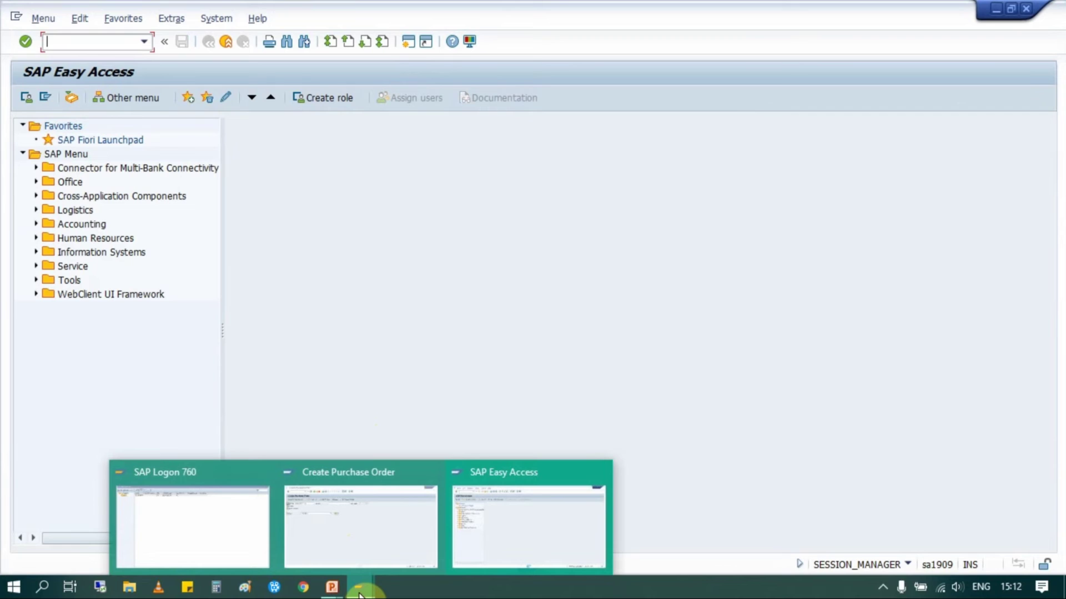
{"action": "left_click", "coordinate": [502, 519]}
{"action": "left_click", "coordinate": [149, 40]}
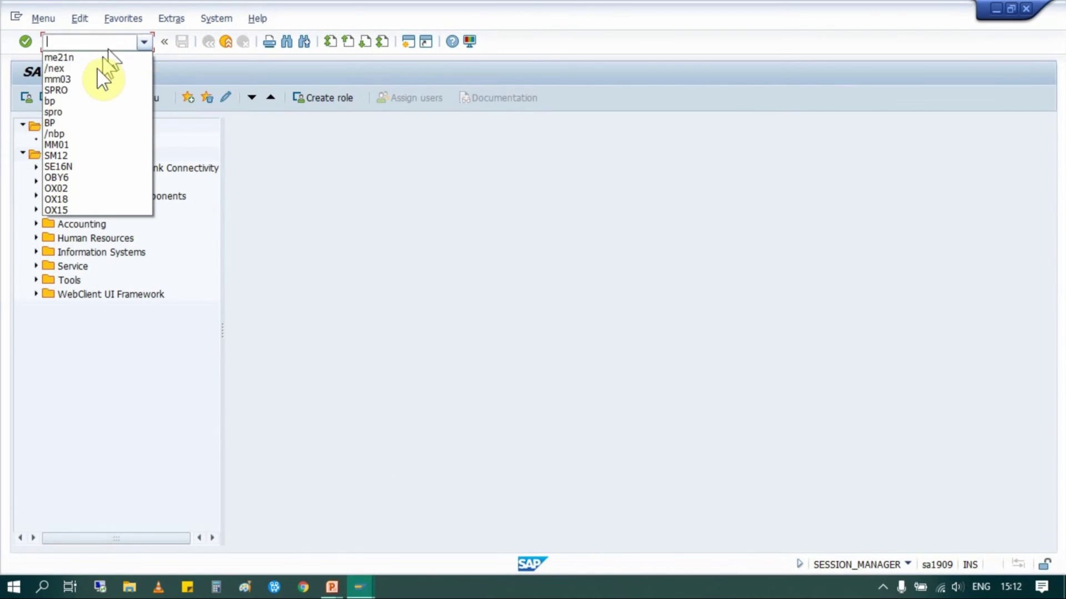
{"action": "left_click", "coordinate": [82, 116]}
{"action": "left_click", "coordinate": [29, 42]}
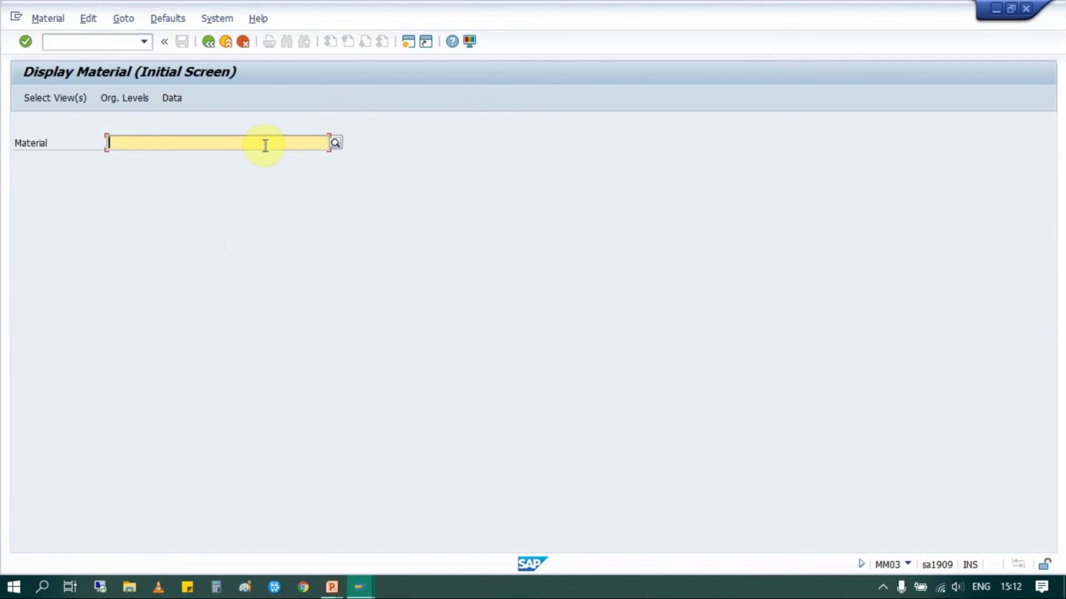
Step: Switch back and forth between the Create Purchase Order and Display Material windows, ending on Create Purchase Order
{"action": "left_click", "coordinate": [360, 587]}
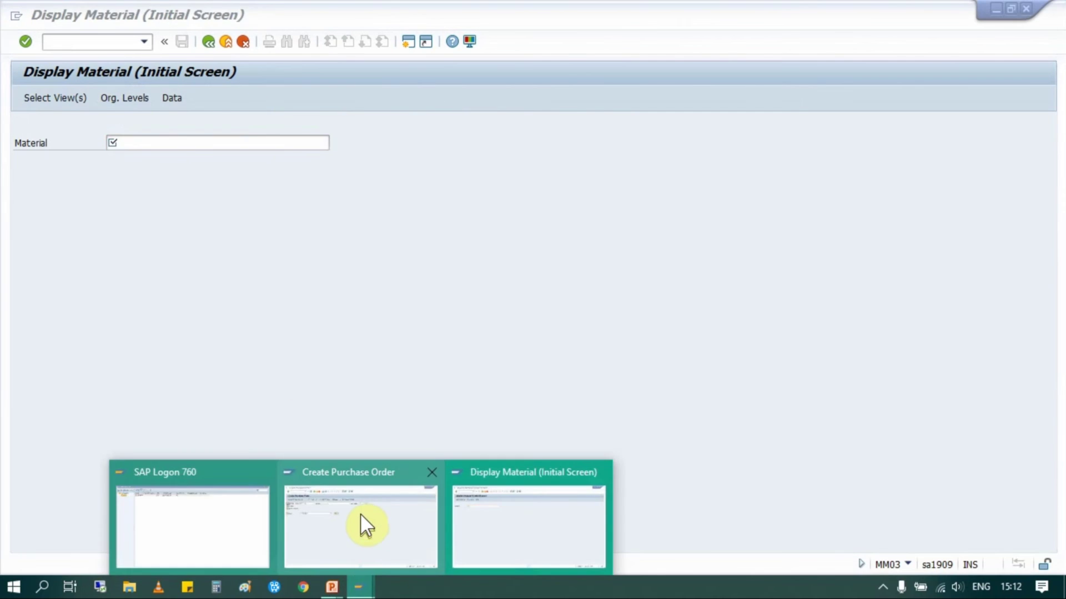
{"action": "left_click", "coordinate": [360, 522]}
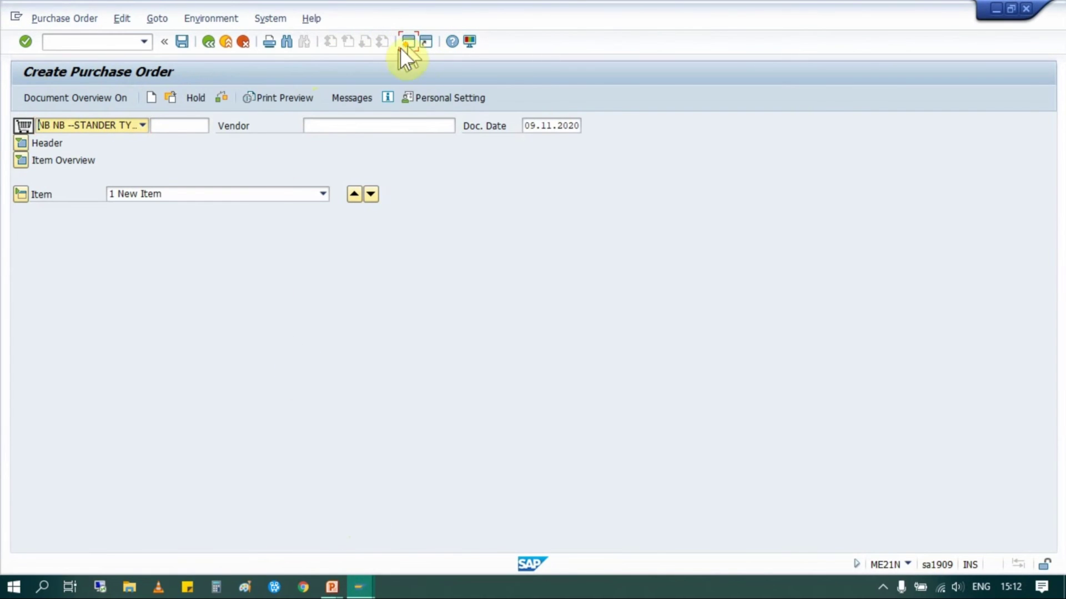
{"action": "left_click", "coordinate": [365, 591]}
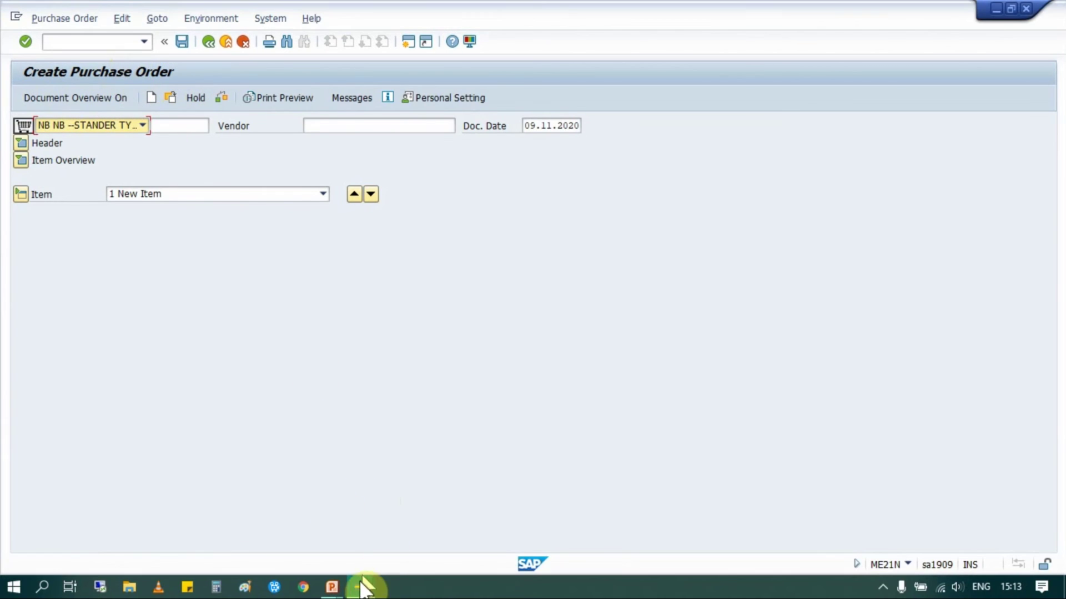
{"action": "mouse_move", "coordinate": [359, 586]}
{"action": "left_click", "coordinate": [511, 495]}
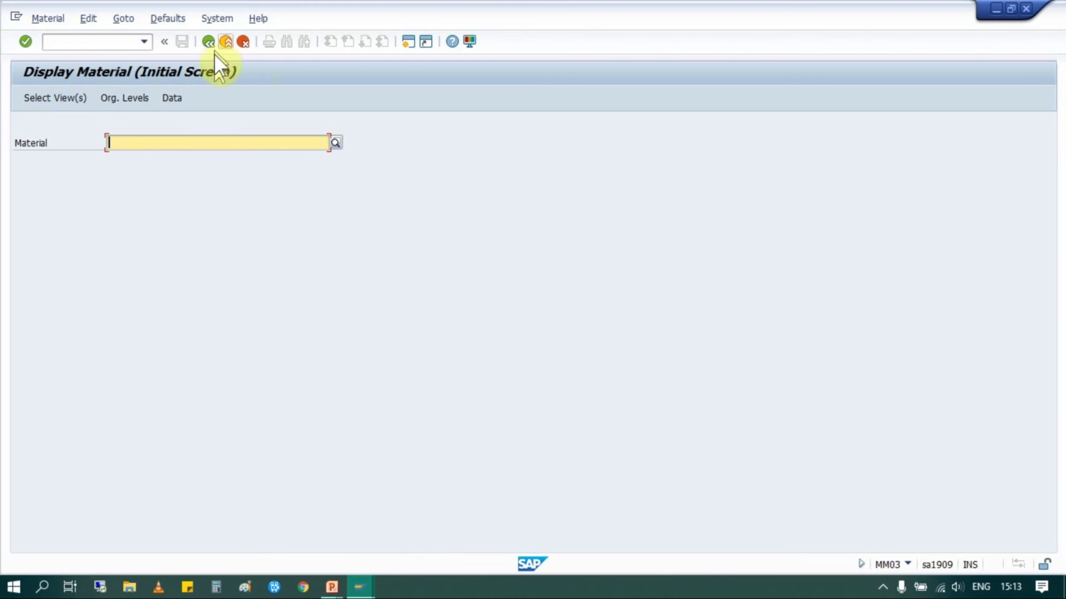
{"action": "mouse_move", "coordinate": [358, 591]}
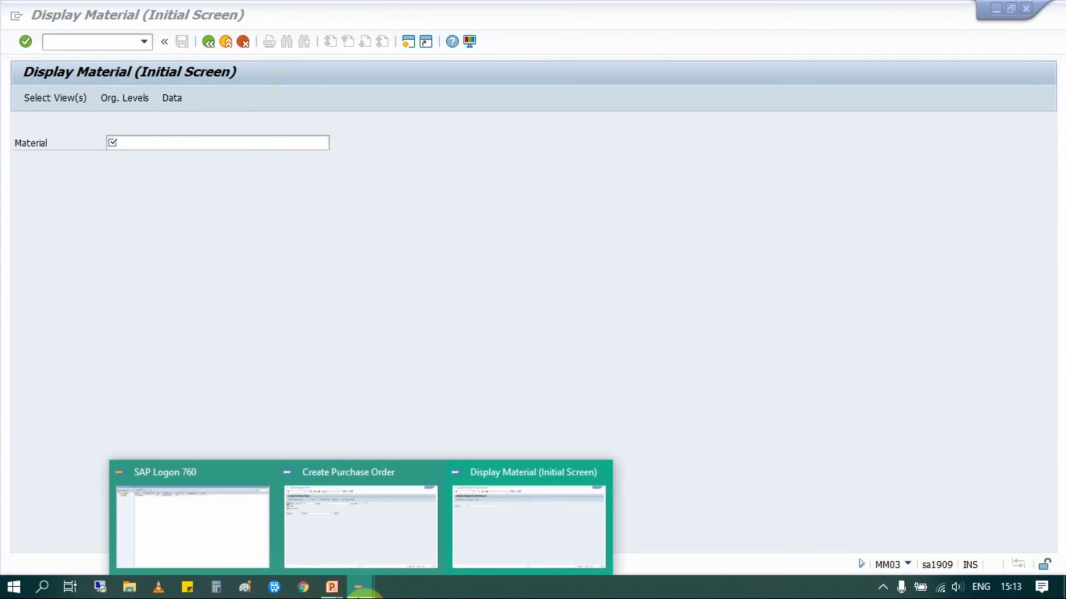
{"action": "left_click", "coordinate": [348, 517]}
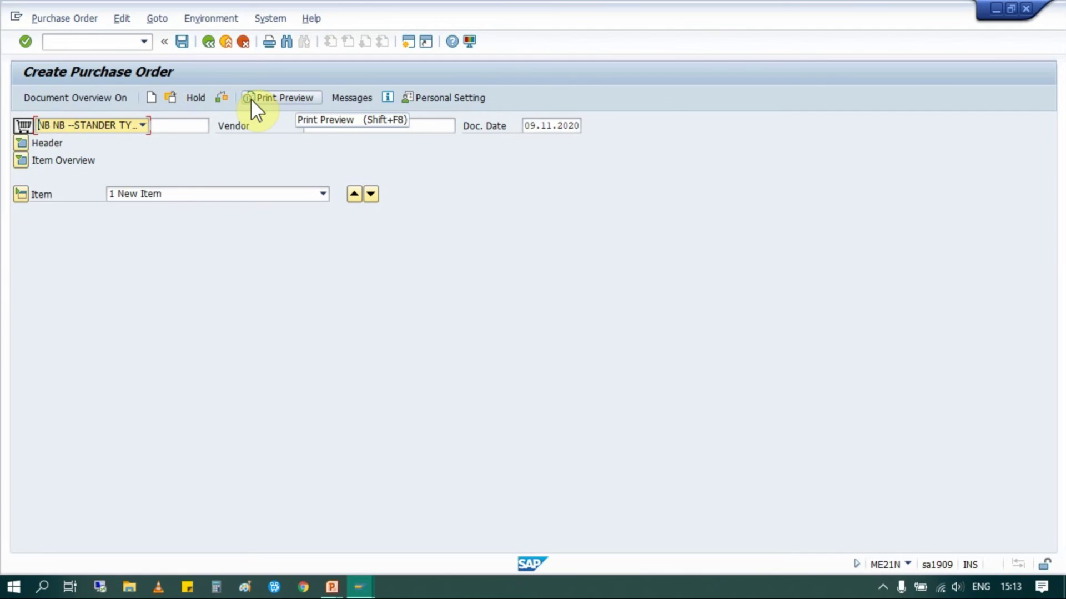
{"action": "left_click", "coordinate": [143, 41]}
{"action": "left_click", "coordinate": [90, 40]}
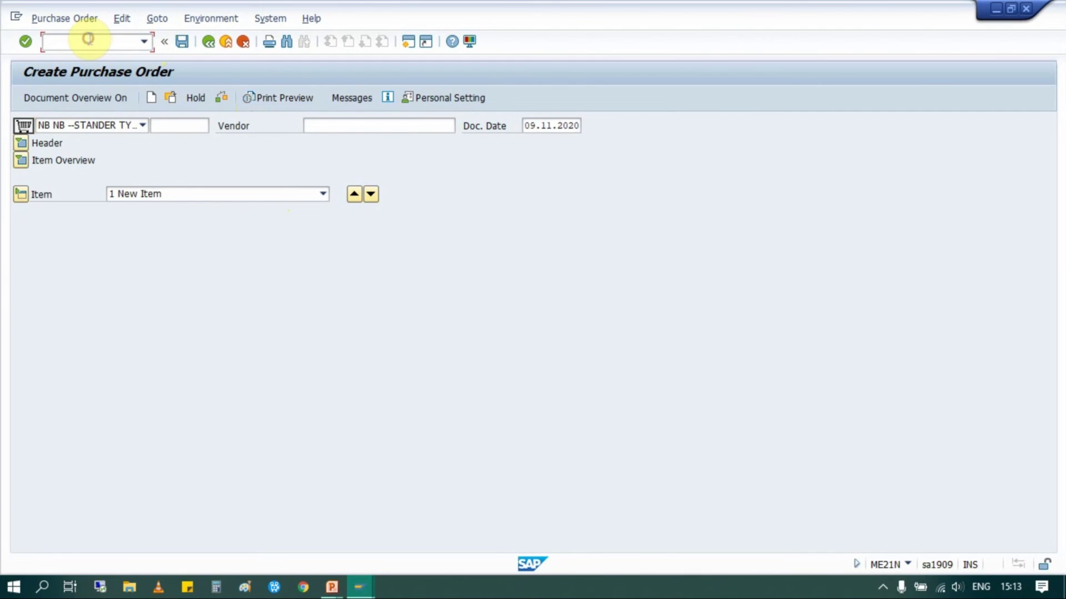
{"action": "left_click", "coordinate": [147, 40]}
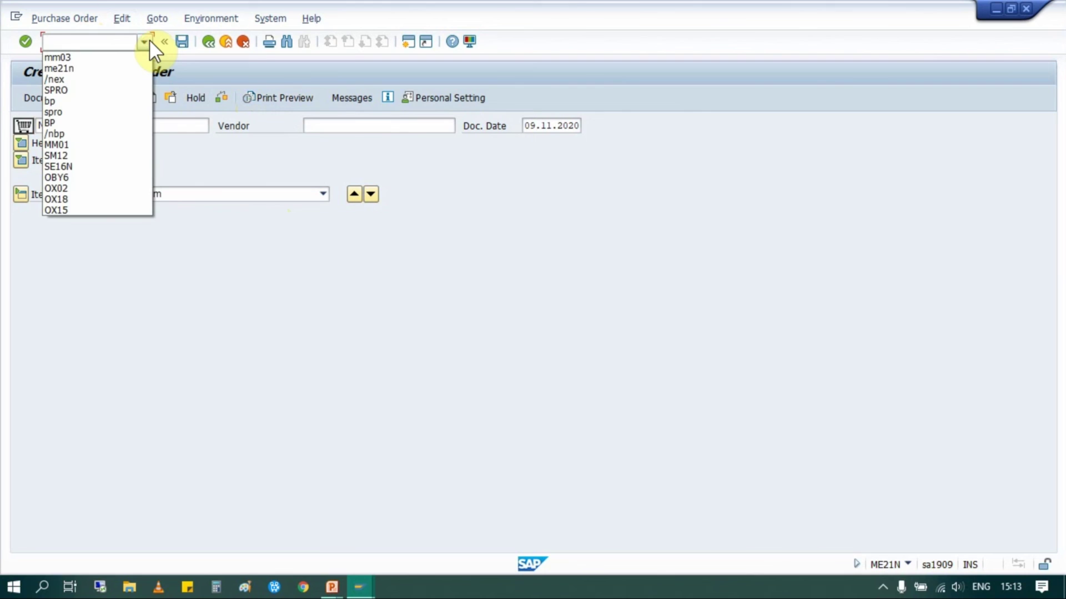
{"action": "left_click", "coordinate": [114, 41]}
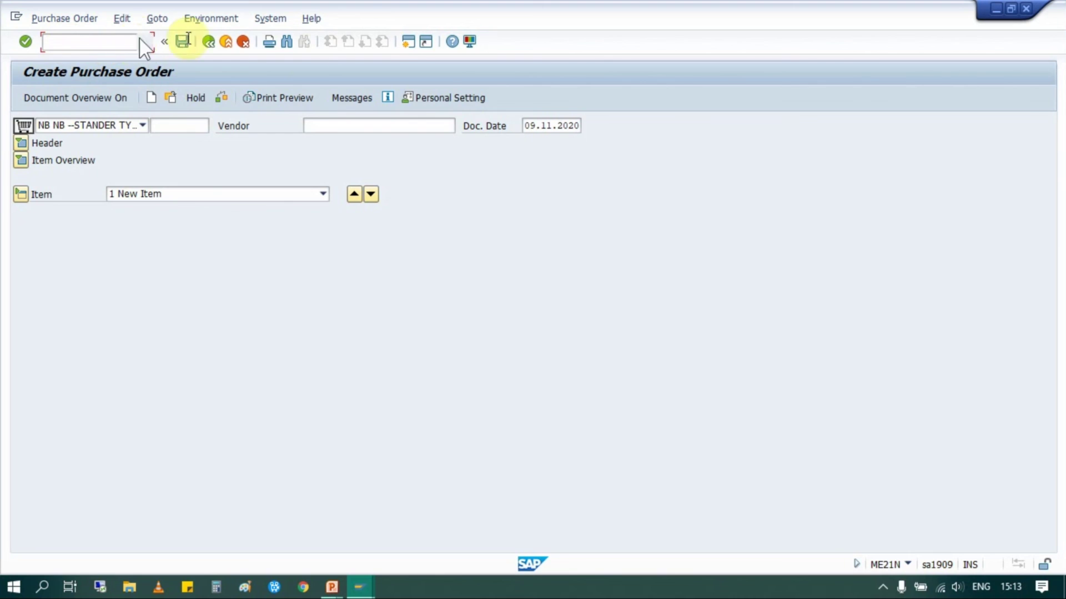
Step: Open another new GUI window and run transaction ME51N in it to create a purchase requisition
{"action": "left_click", "coordinate": [406, 40]}
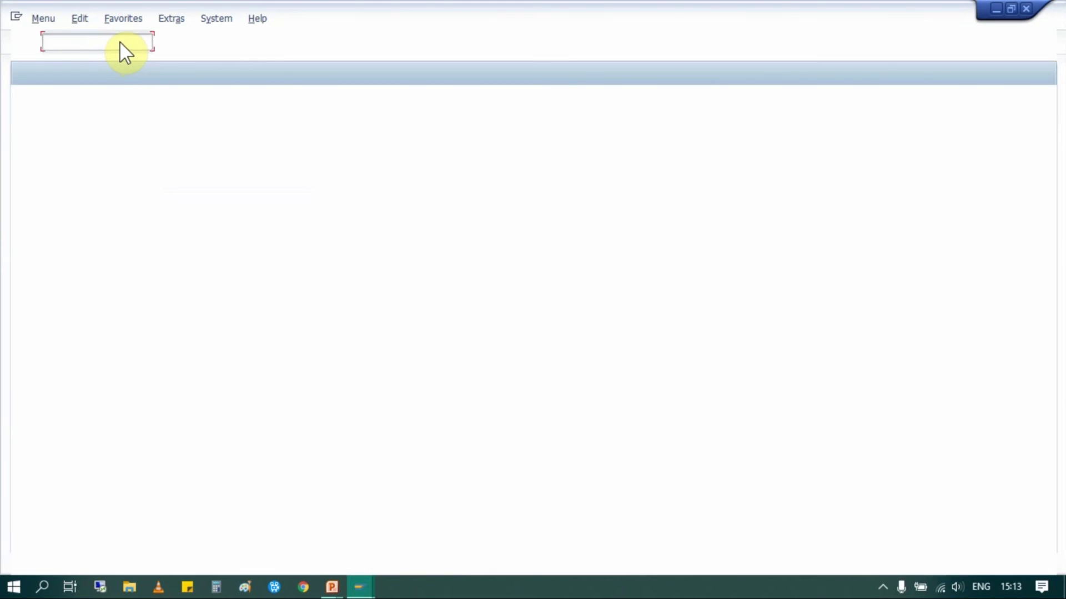
{"action": "left_click", "coordinate": [119, 41]}
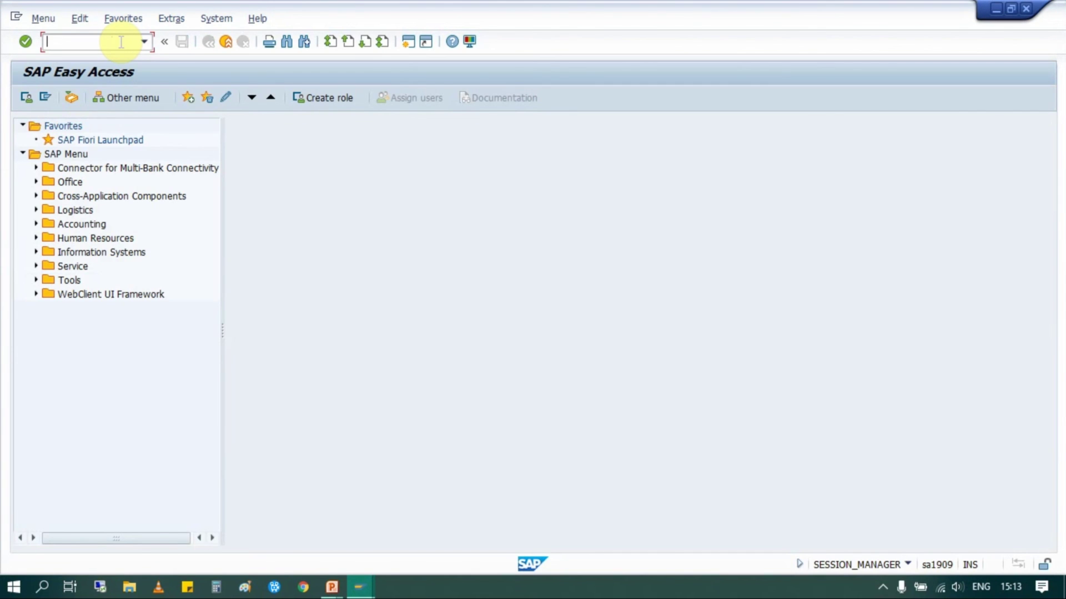
{"action": "type", "text": "ME"}
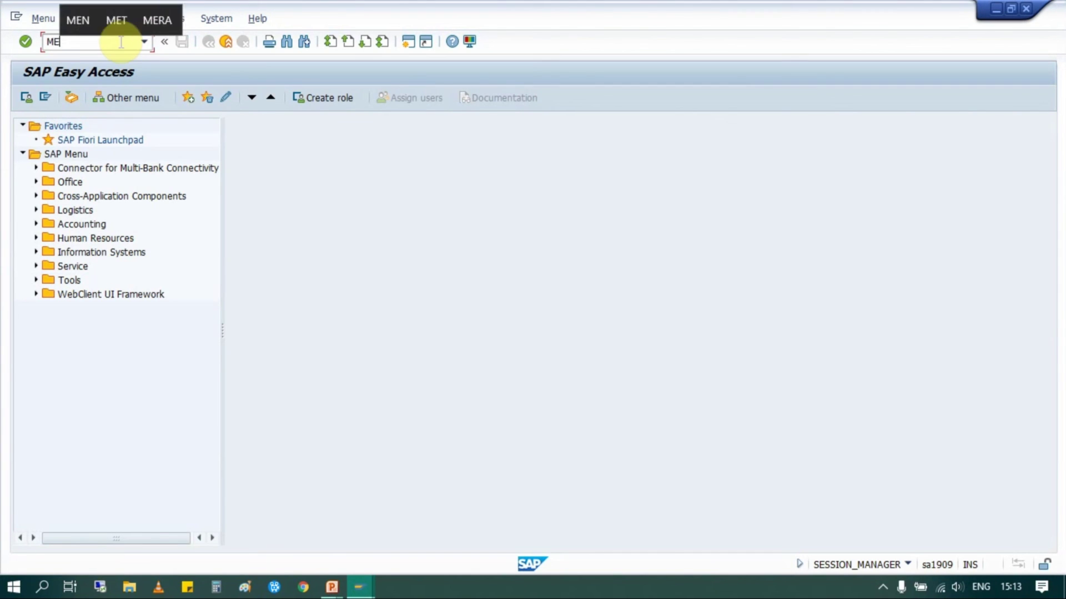
{"action": "type", "text": "51N"}
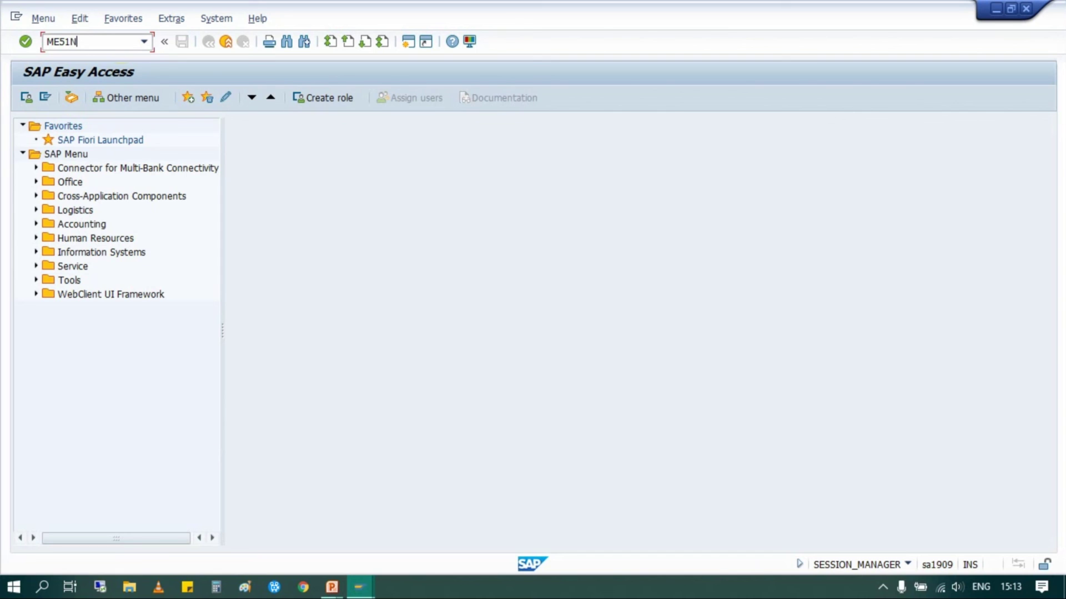
{"action": "left_click_drag", "start_coordinate": [91, 41], "coordinate": [30, 41]}
{"action": "left_click", "coordinate": [88, 42]}
{"action": "key", "text": "Return"}
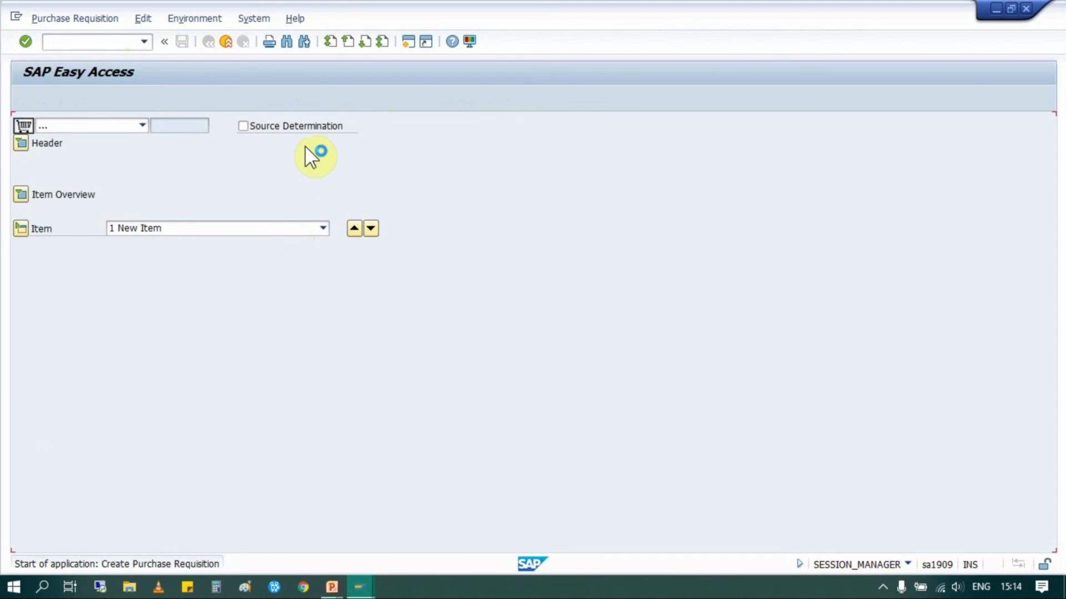
Step: Exit the purchase requisition transaction back to SAP Easy Access and switch to the running PowerPoint slide show
{"action": "left_click", "coordinate": [228, 42]}
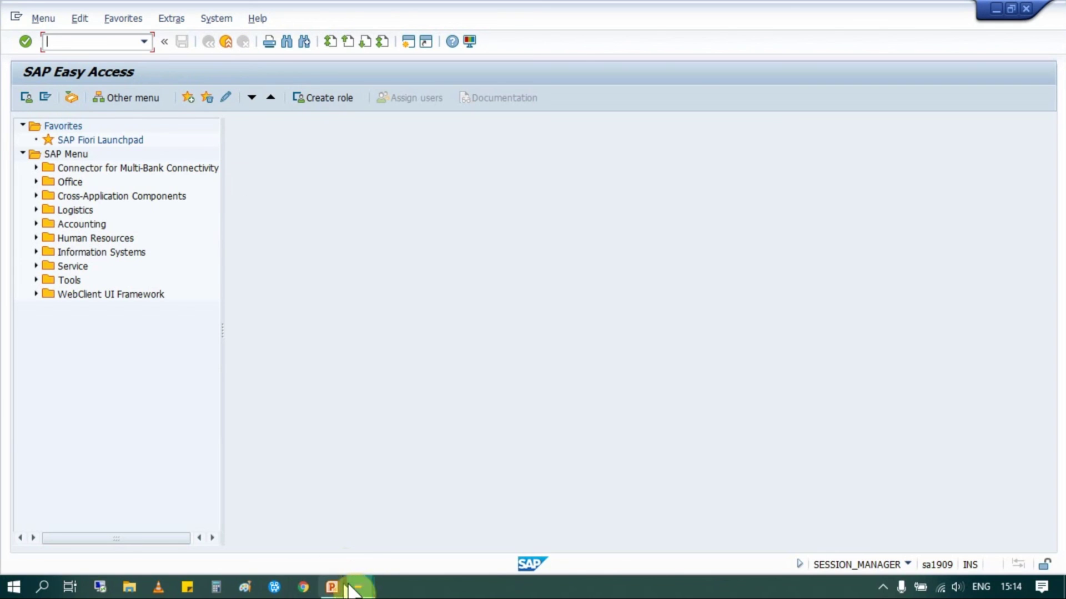
{"action": "mouse_move", "coordinate": [340, 585]}
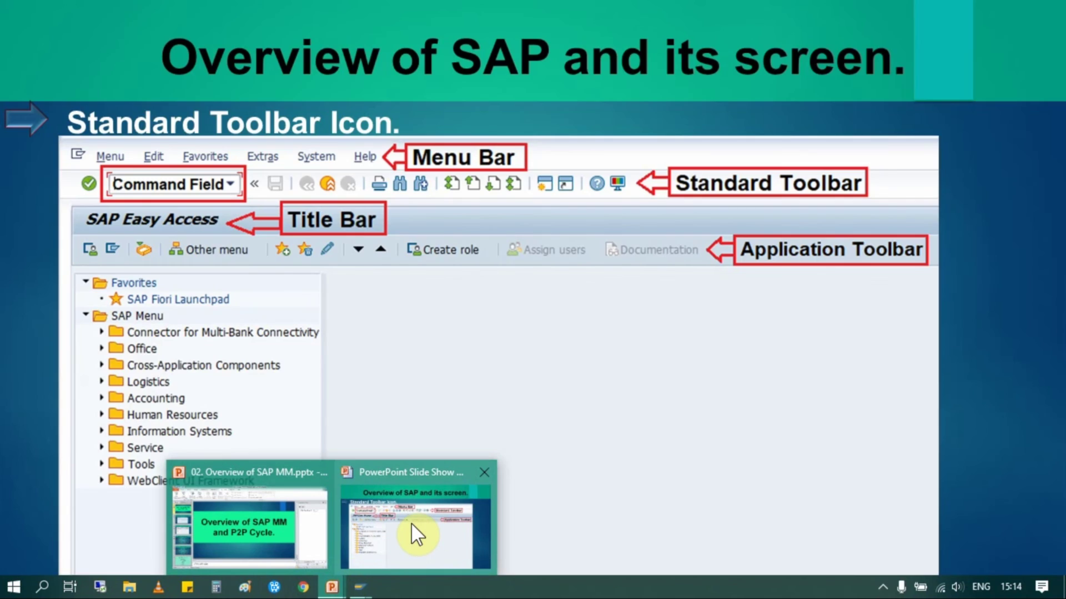
{"action": "left_click", "coordinate": [411, 523]}
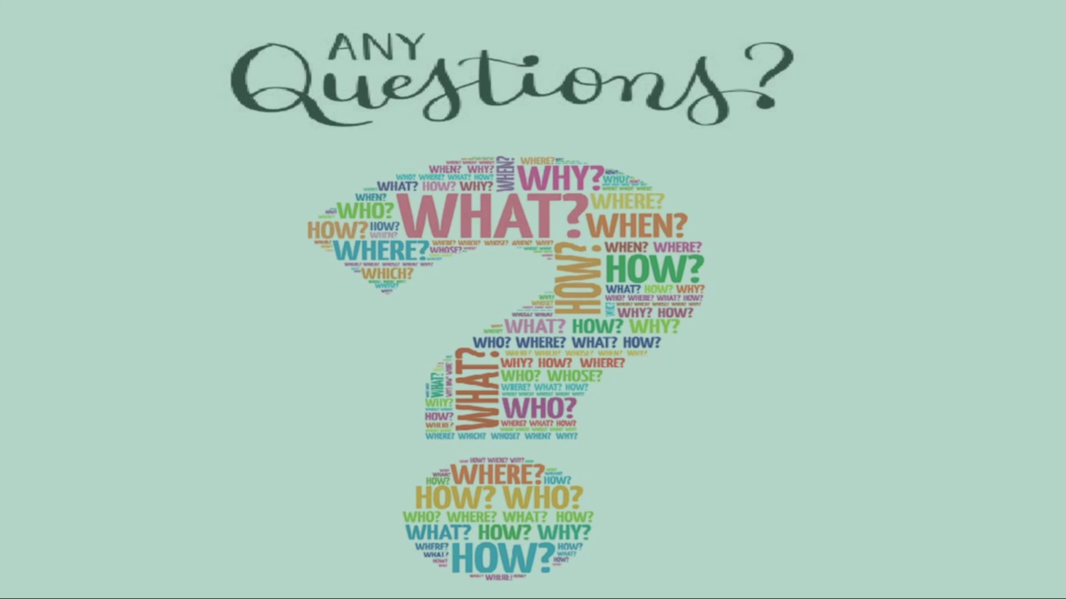